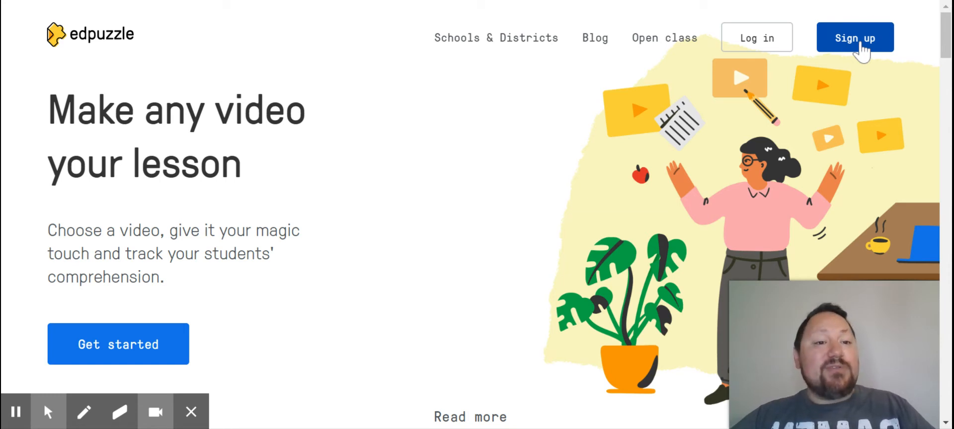
# - Sign up for Edpuzzle as a teacher with a Google account
pyautogui.click(861, 44)
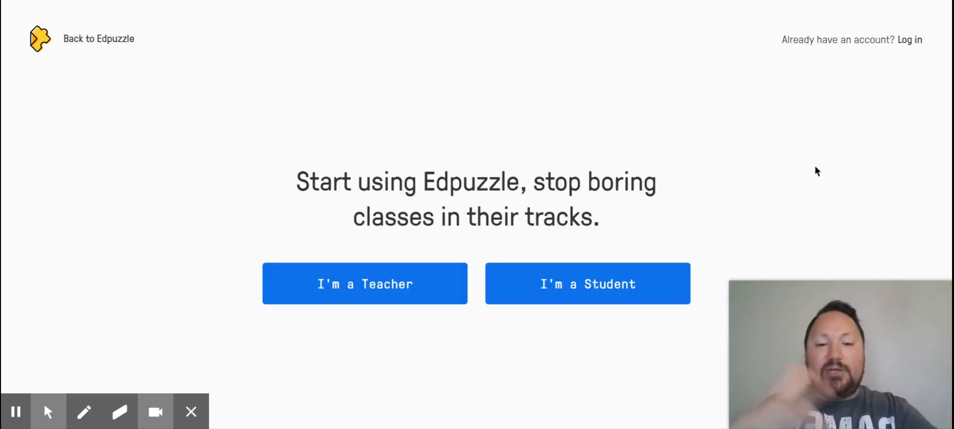
pyautogui.click(365, 291)
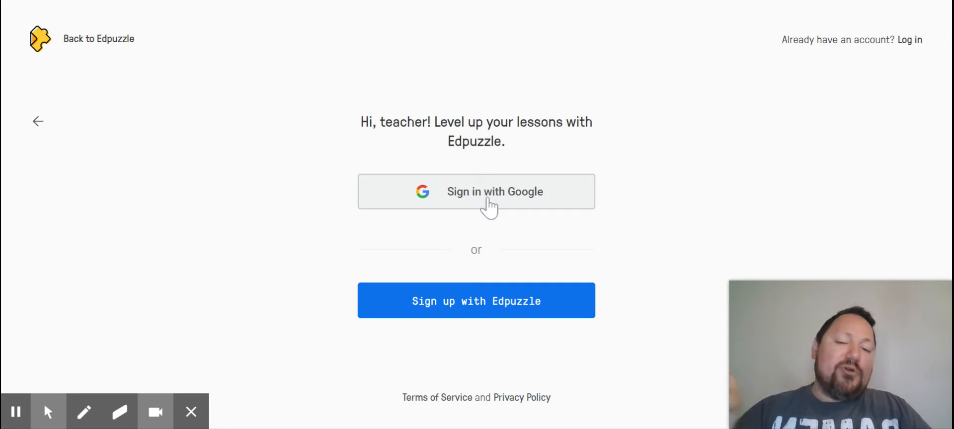
pyautogui.click(489, 199)
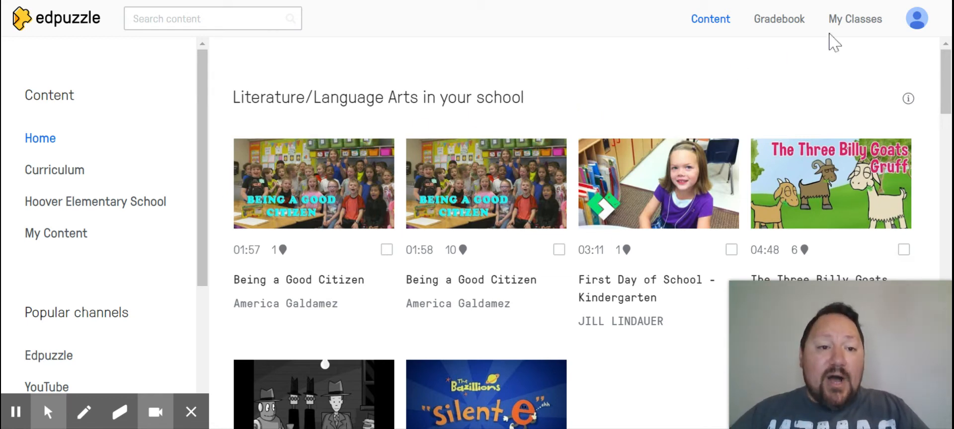
# - Create a new class named Sample10 with the Classic class type
pyautogui.click(846, 26)
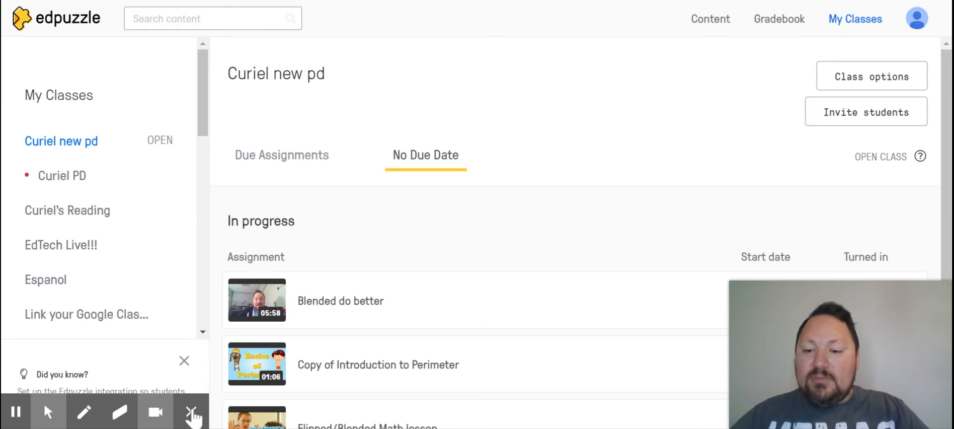
pyautogui.click(192, 413)
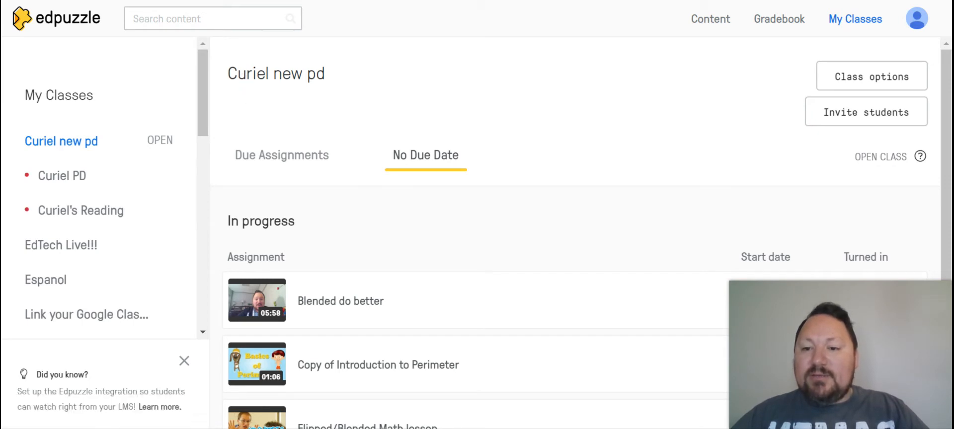
pyautogui.moveTo(203, 91); pyautogui.dragTo(159, 304)
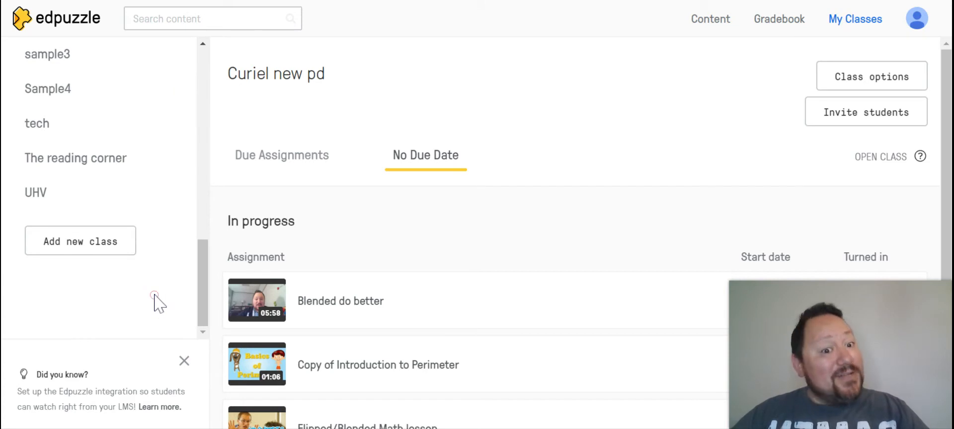
pyautogui.click(93, 244)
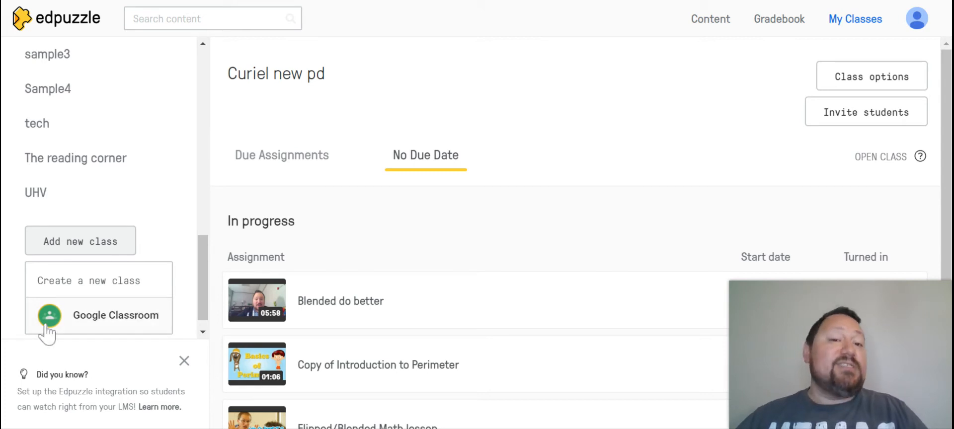
pyautogui.click(102, 281)
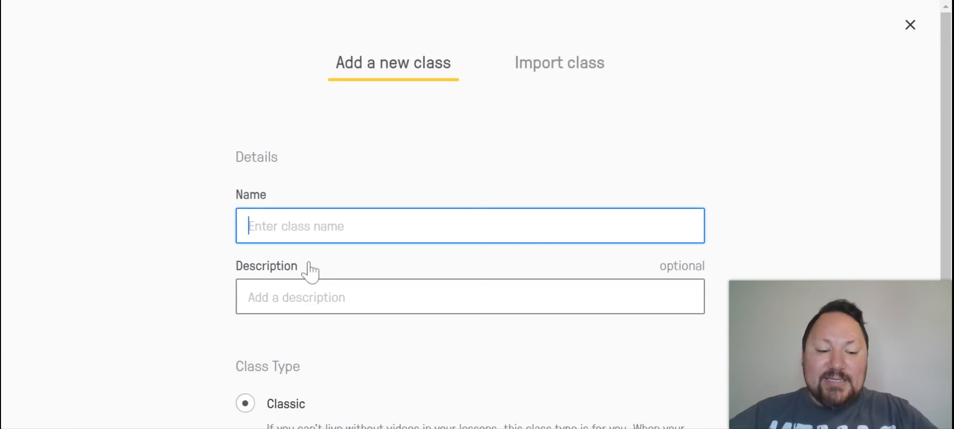
pyautogui.write('Sample10')
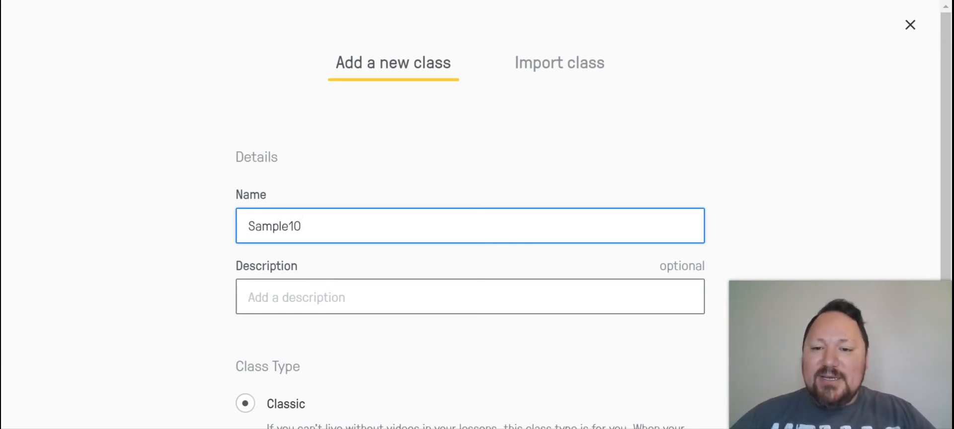
pyautogui.scroll(-3, 304, 129)
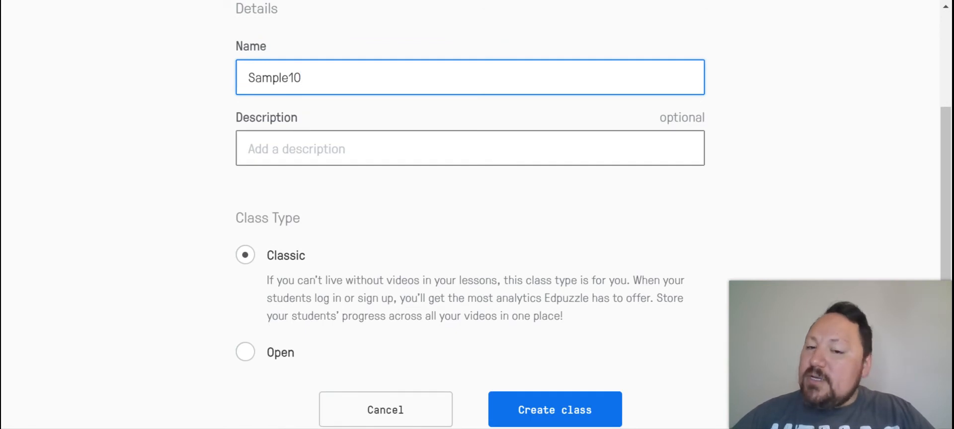
pyautogui.scroll(-1, 456, 230)
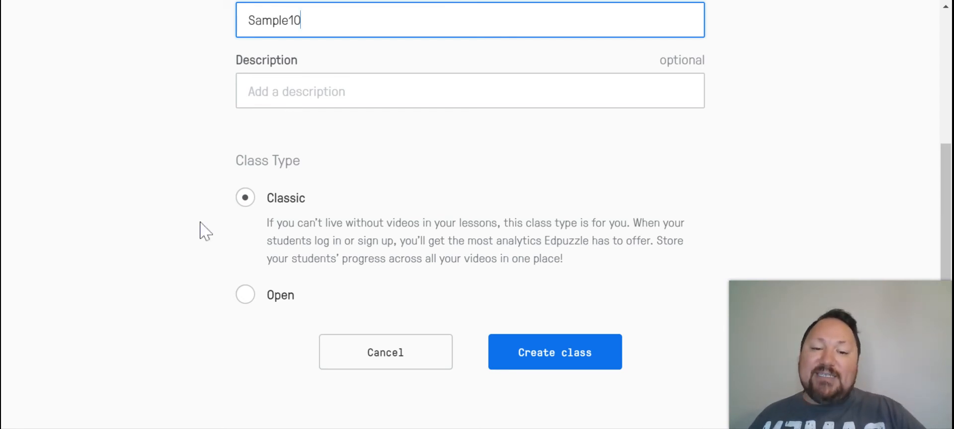
pyautogui.click(555, 364)
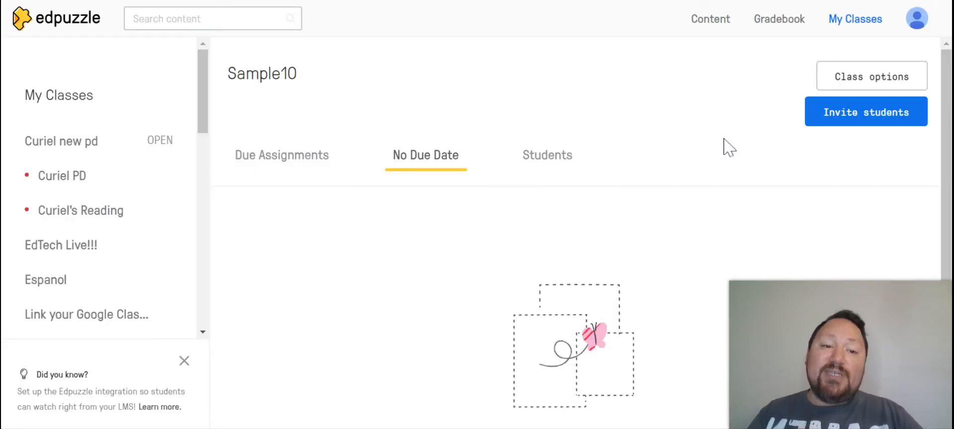
# - View the ways students can be invited to the Sample10 class, and close the invitation window
pyautogui.click(849, 122)
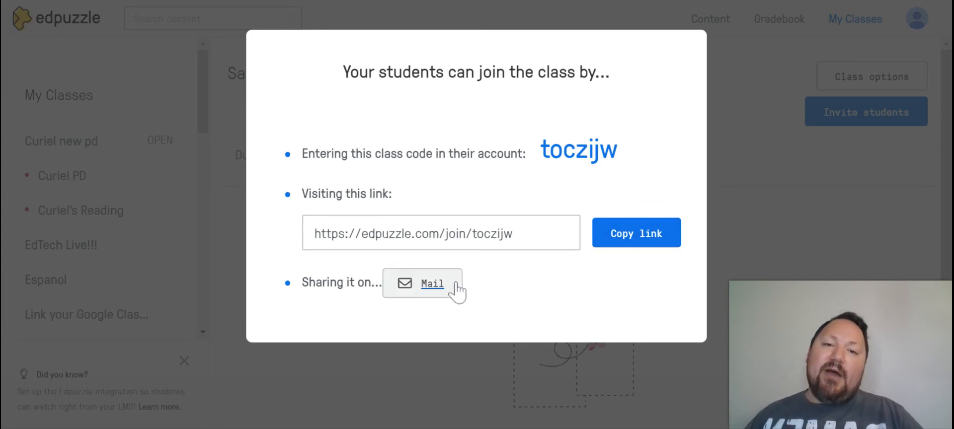
pyautogui.click(733, 132)
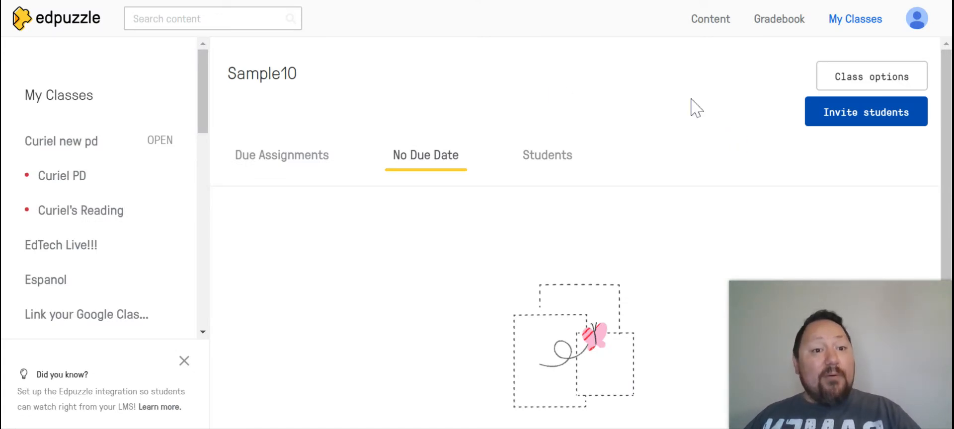
# - Open the My Content library and show the options for adding content
pyautogui.click(713, 23)
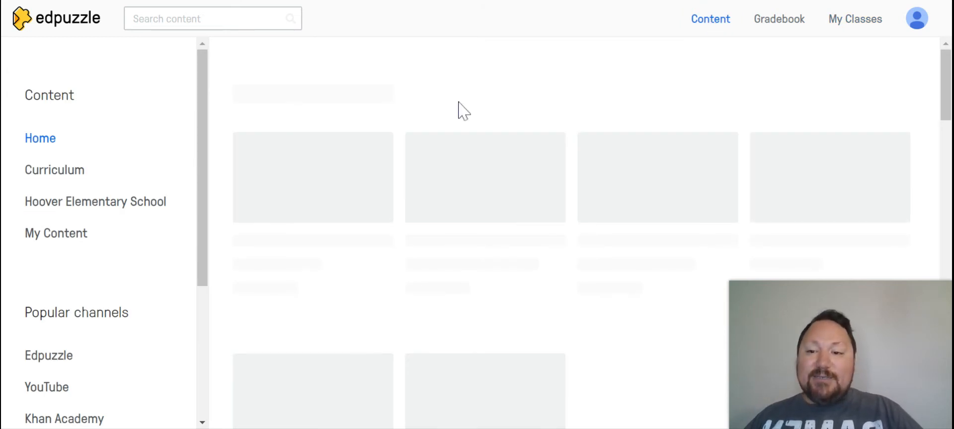
pyautogui.moveTo(207, 95); pyautogui.dragTo(179, 200)
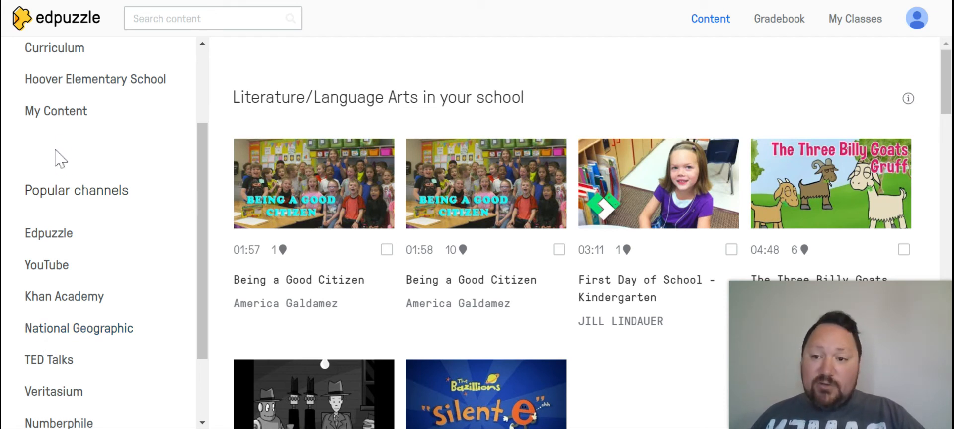
pyautogui.click(54, 113)
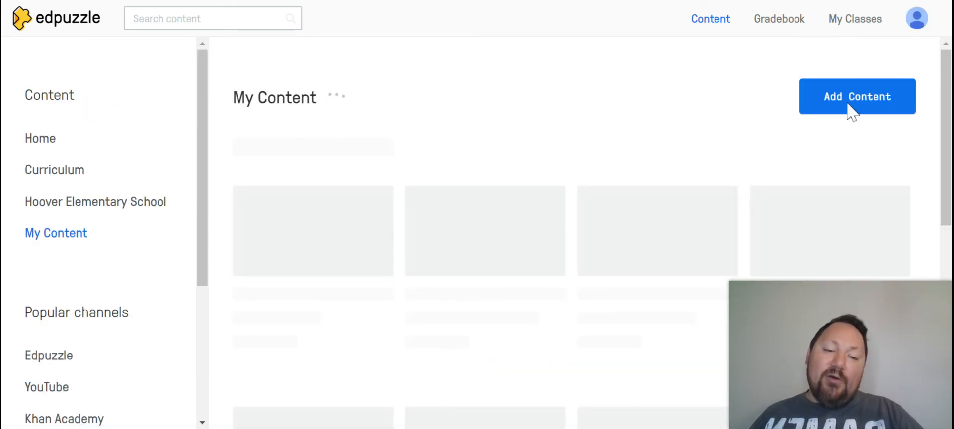
pyautogui.click(849, 106)
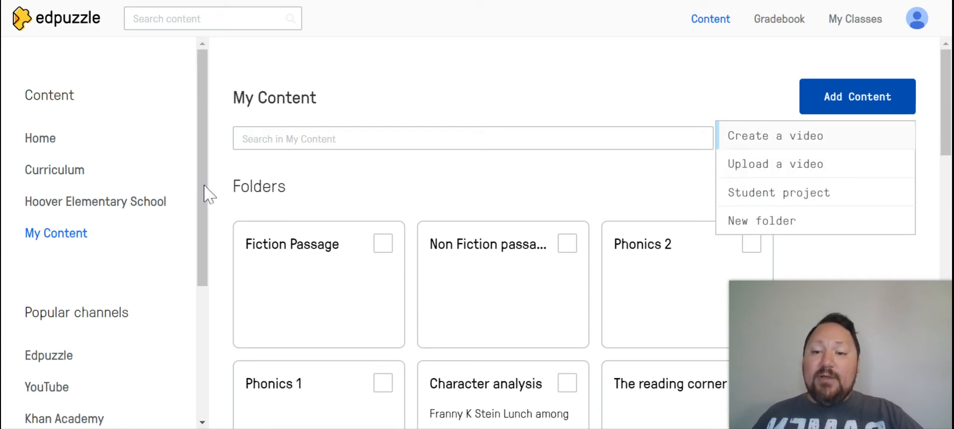
# - Search the YouTube channel with the copied text and open the Story Elements For Kids video in the editor
pyautogui.moveTo(203, 179); pyautogui.dragTo(205, 271)
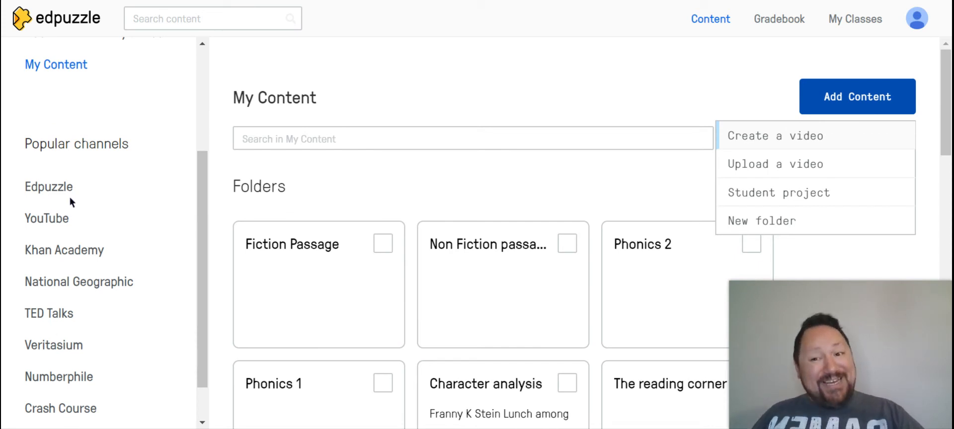
pyautogui.click(57, 222)
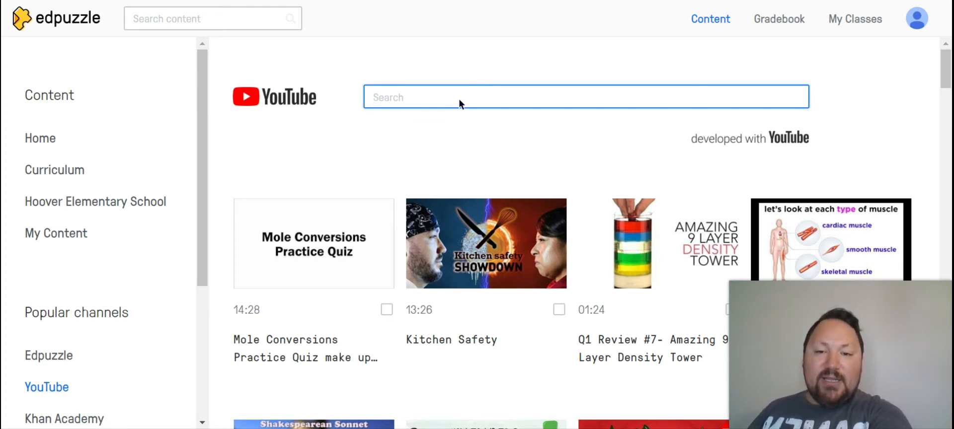
pyautogui.hotkey('ctrl', 'v')
pyautogui.press('Return')
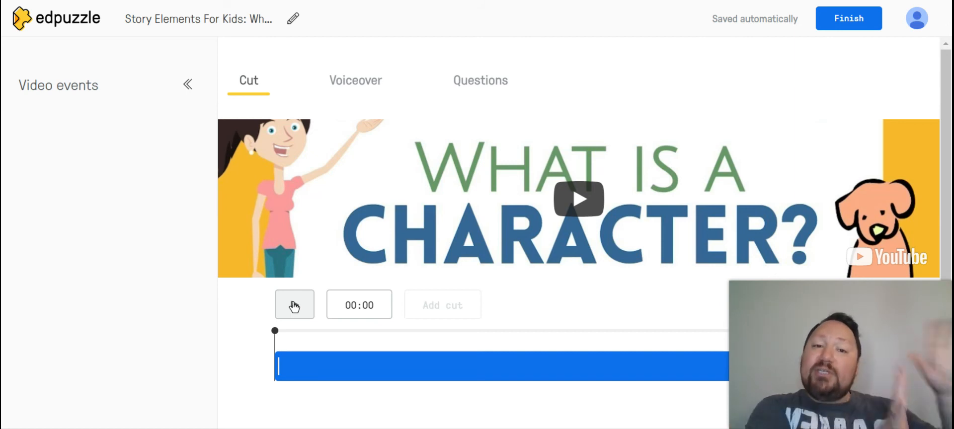
# - Start the video, move the playhead to 00:54 and pause it there
pyautogui.click(295, 307)
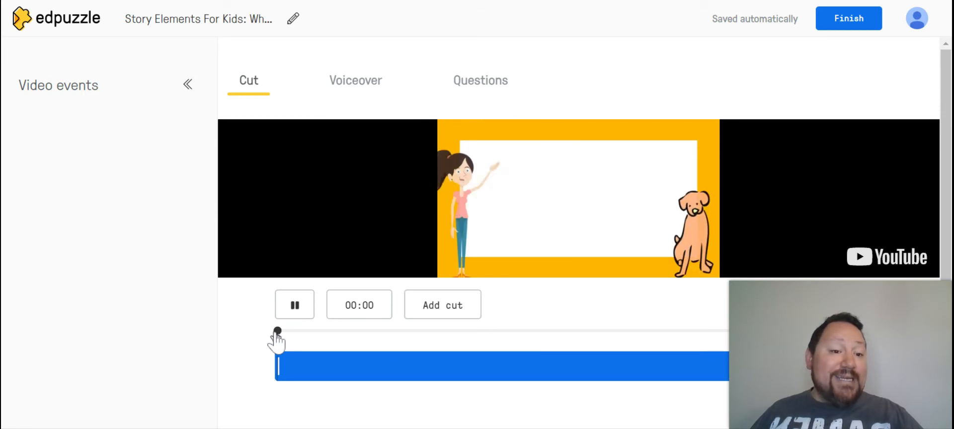
pyautogui.click(282, 331)
pyautogui.moveTo(284, 333); pyautogui.dragTo(486, 344)
pyautogui.click(304, 308)
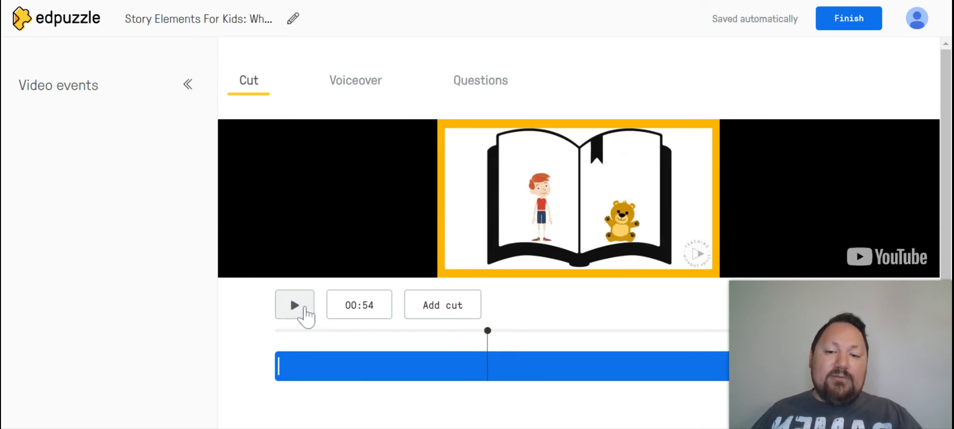
# - Add a multiple-choice question at 00:54 with the text "what is a character"
pyautogui.click(485, 85)
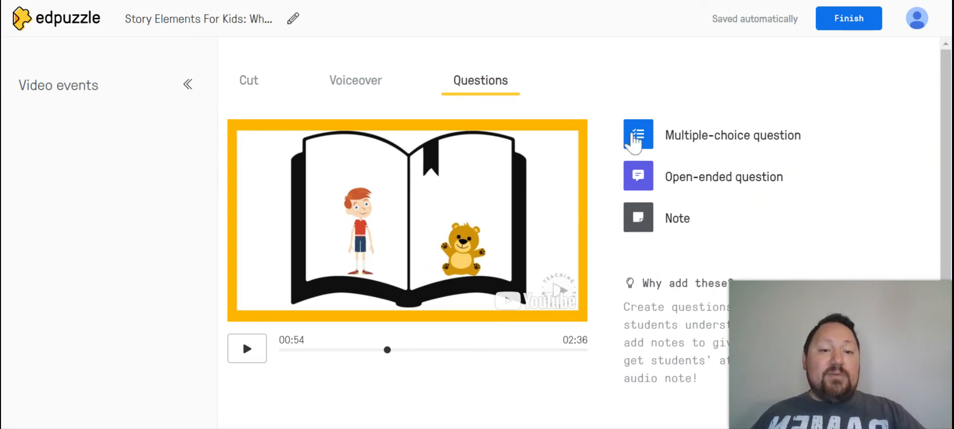
pyautogui.click(638, 142)
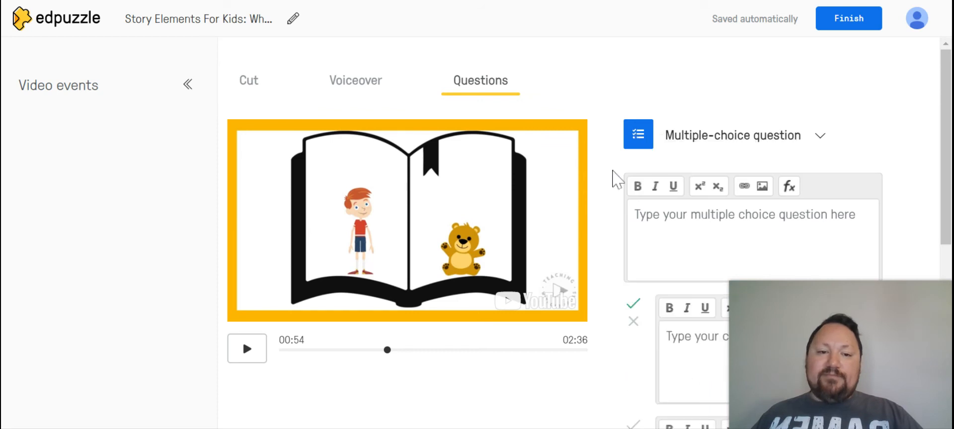
pyautogui.scroll(-1, 610, 284)
pyautogui.click(714, 140)
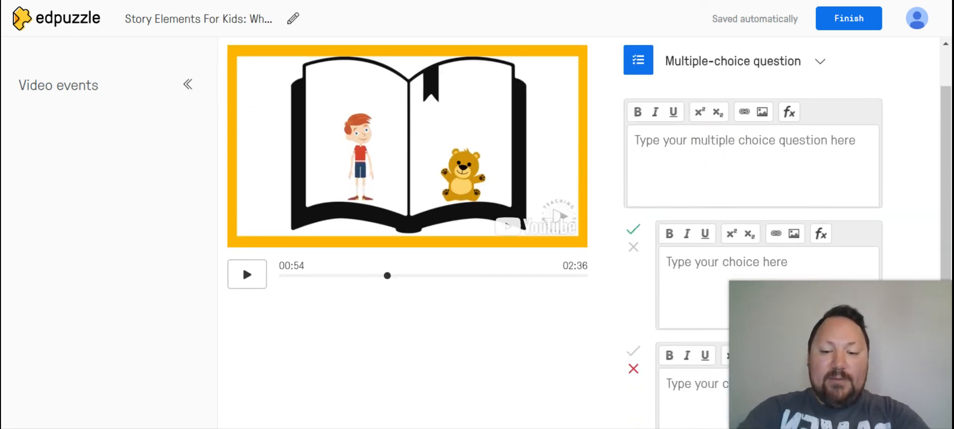
pyautogui.write('what is a character')
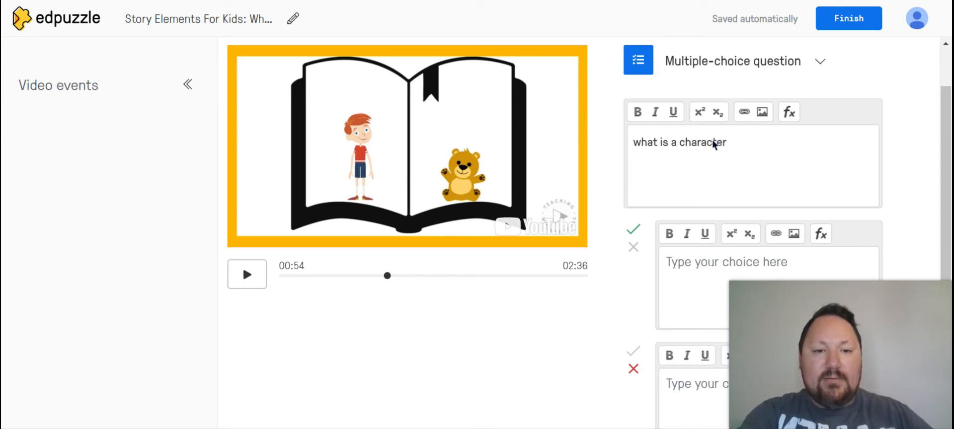
# - Enter "animal, person, thing" as the correct answer choice and "I dont know" as the incorrect one
pyautogui.scroll(-2, 713, 144)
pyautogui.click(720, 188)
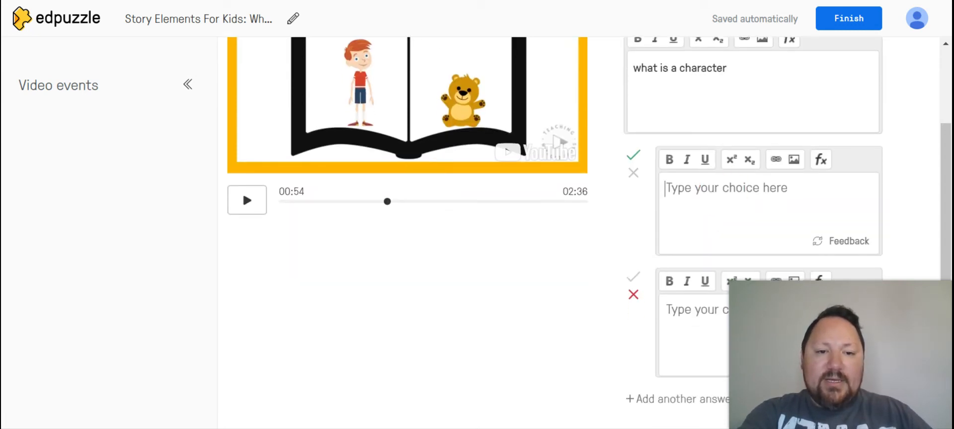
pyautogui.write('animal')
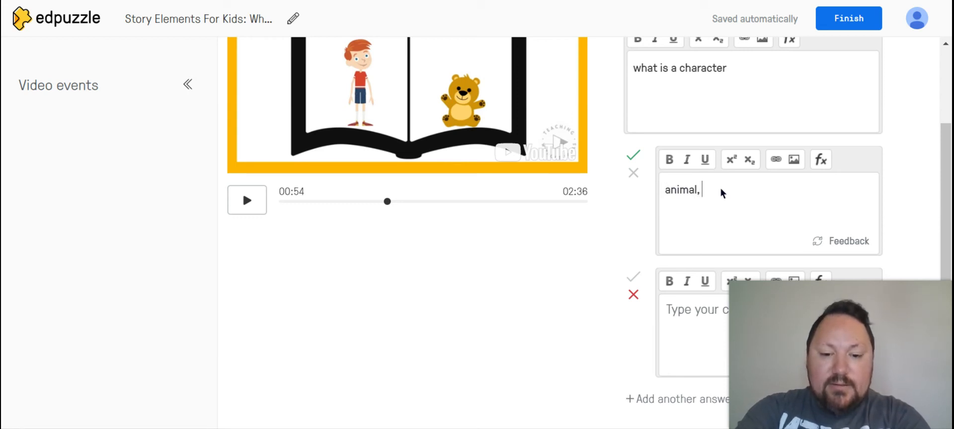
pyautogui.write(', person, thing')
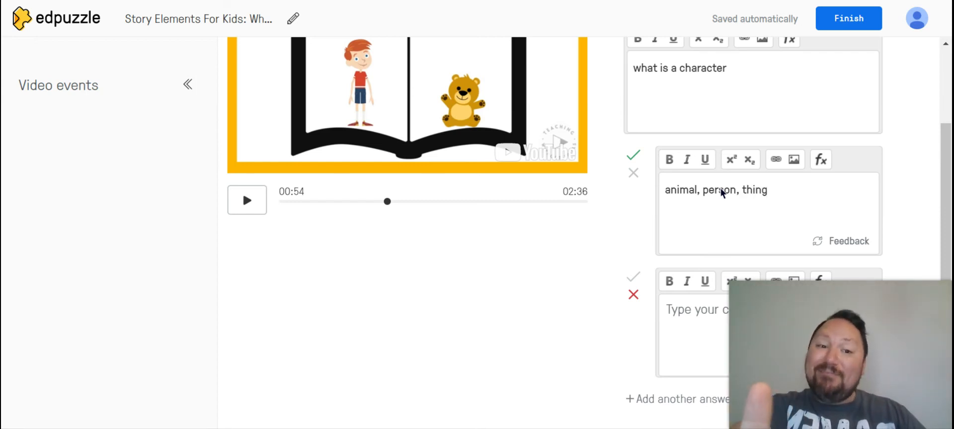
pyautogui.scroll(-1, 722, 192)
pyautogui.click(726, 251)
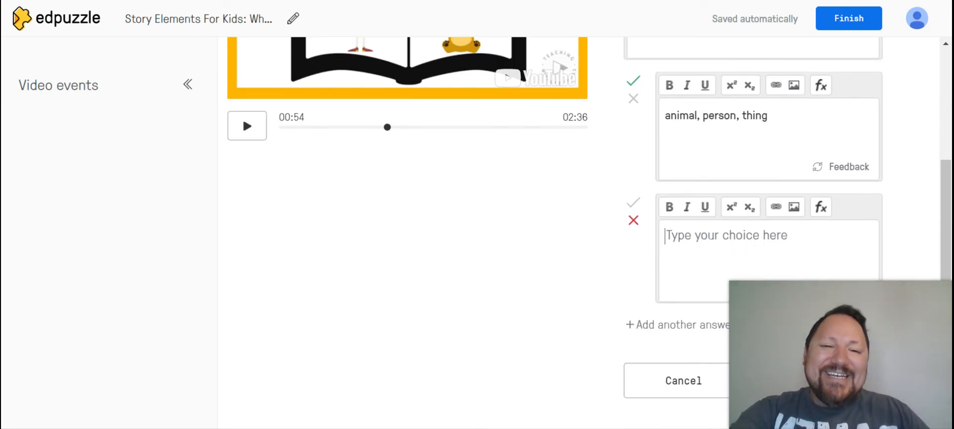
pyautogui.write('I dont know')
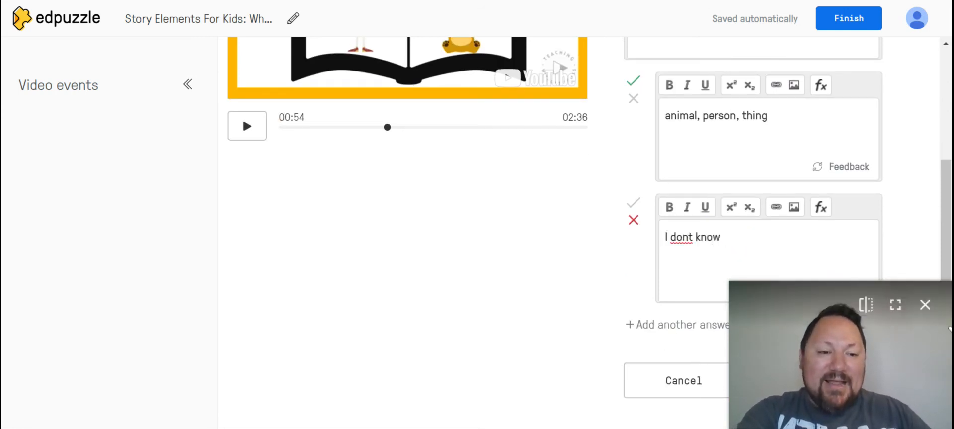
# - Add a third answer choice to the question with the text "air"
pyautogui.moveTo(944, 331)
pyautogui.click(925, 305)
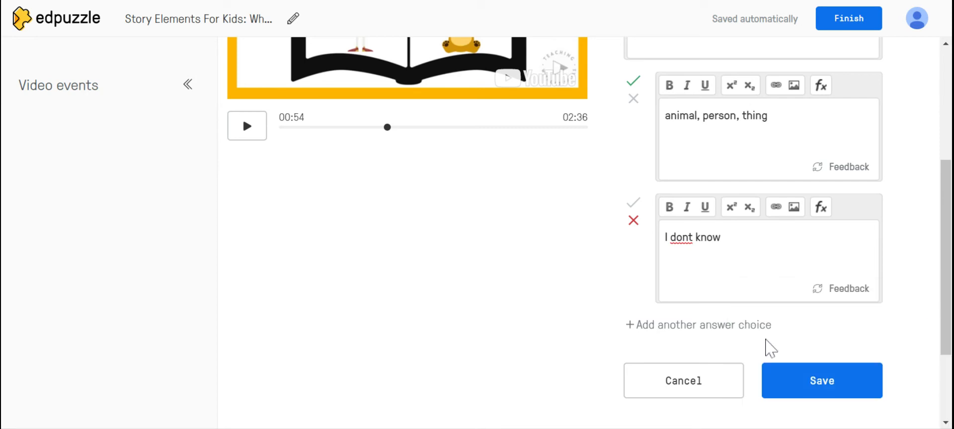
pyautogui.click(630, 328)
pyautogui.scroll(-2, 646, 335)
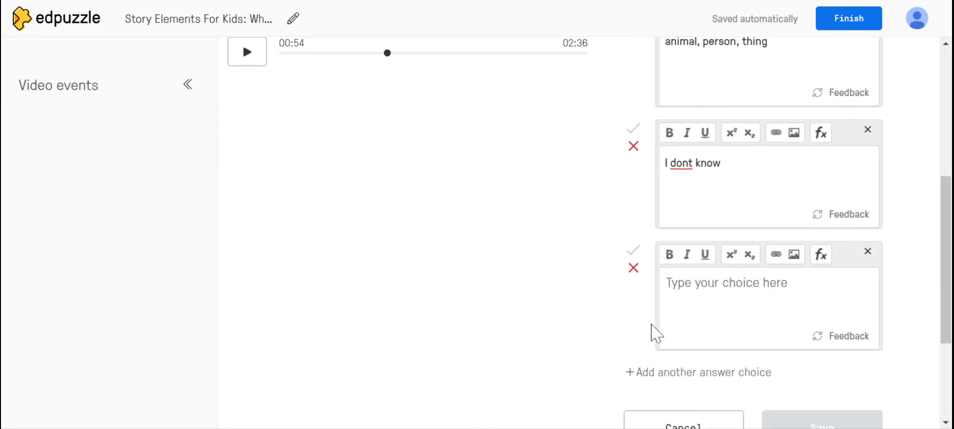
pyautogui.click(719, 289)
pyautogui.write('air')
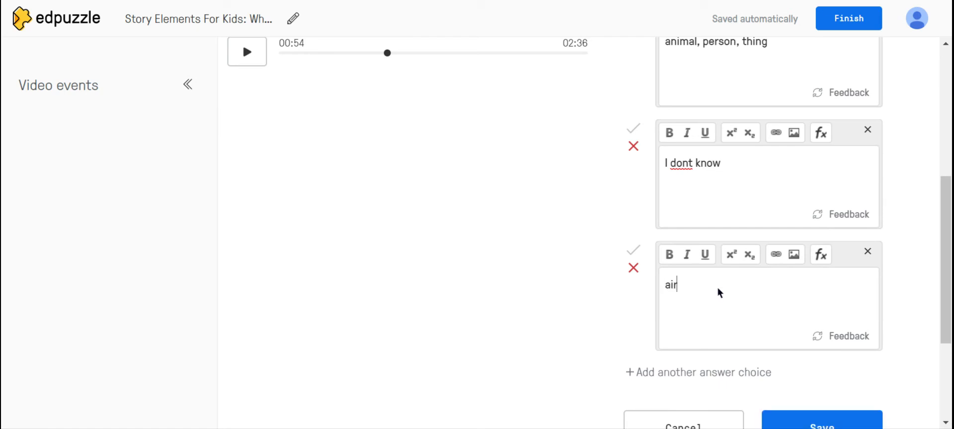
# - Review the answer choices, save the multiple-choice question at 00:54 and continue the video past it
pyautogui.scroll(2, 607, 264)
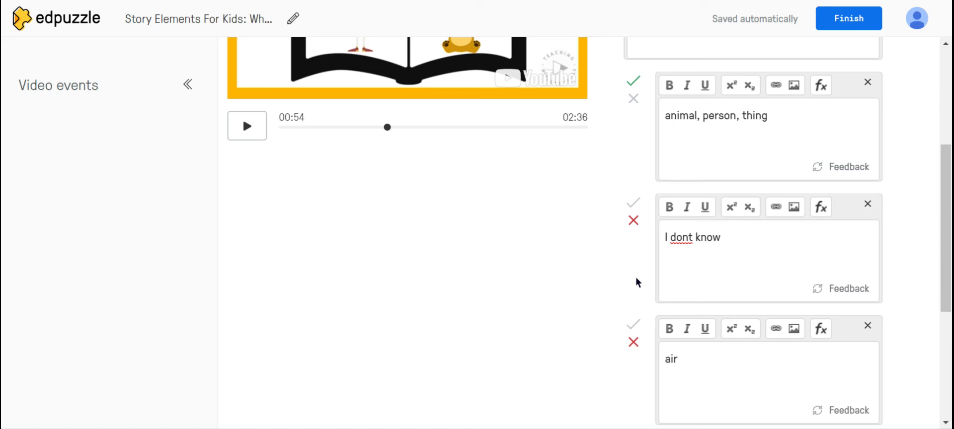
pyautogui.scroll(-3, 637, 284)
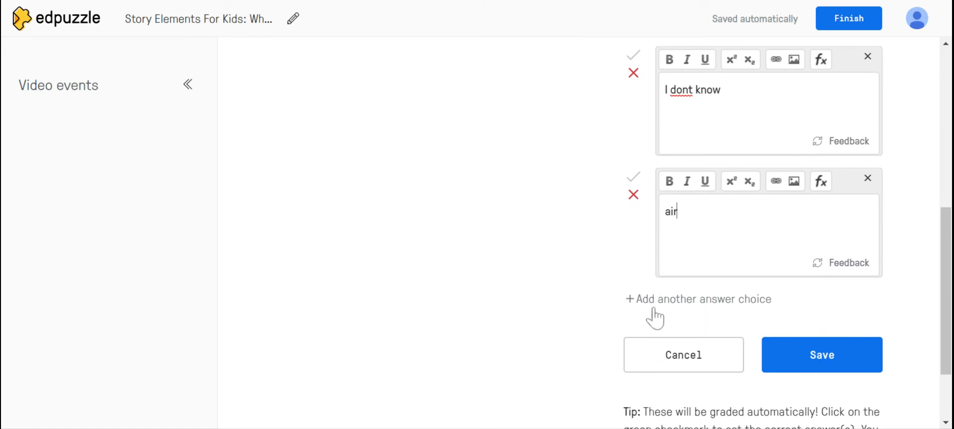
pyautogui.click(825, 354)
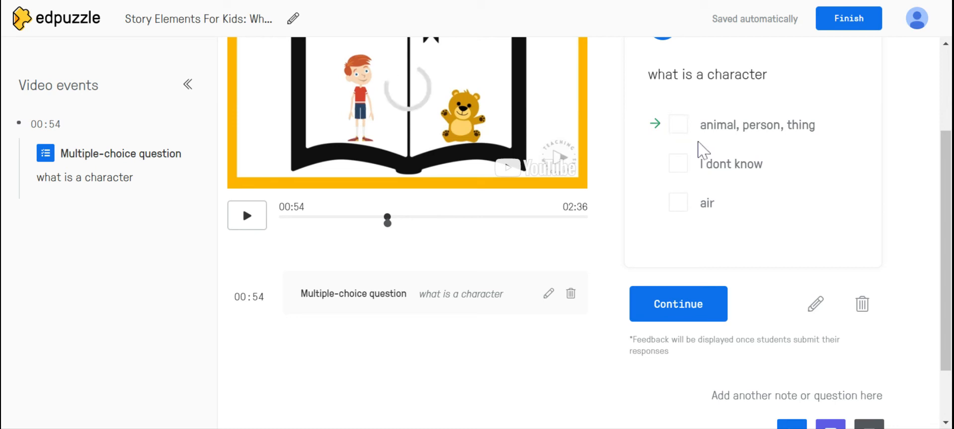
pyautogui.click(689, 308)
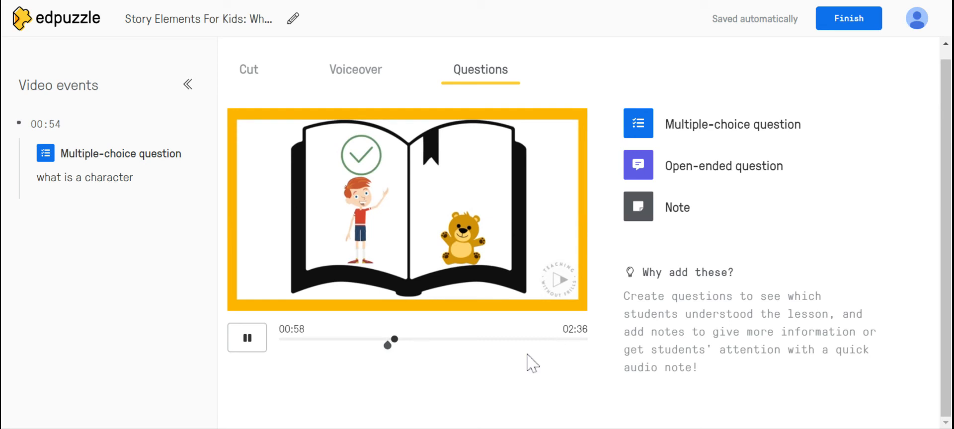
pyautogui.click(405, 340)
pyautogui.moveTo(404, 340); pyautogui.dragTo(482, 340)
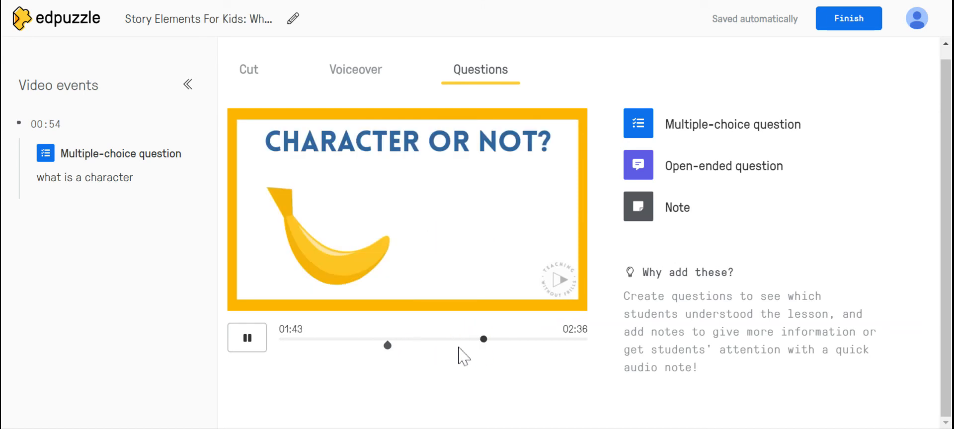
pyautogui.click(640, 132)
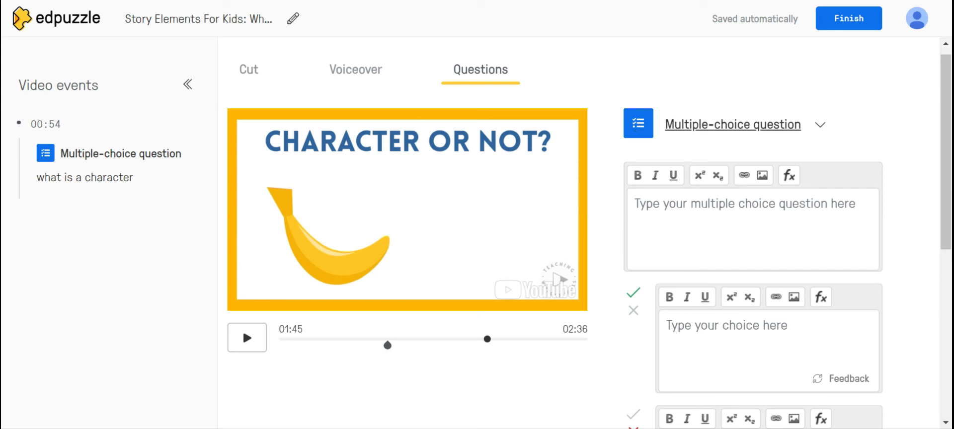
pyautogui.scroll(-1, 579, 233)
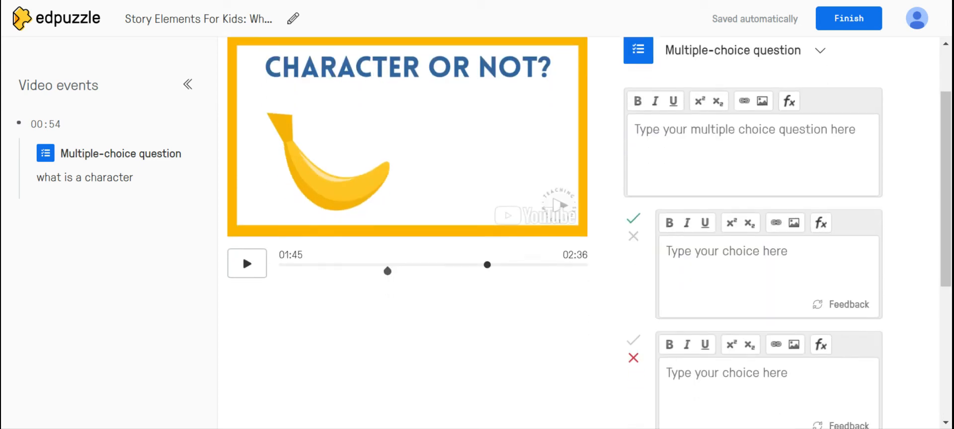
pyautogui.scroll(1, 579, 233)
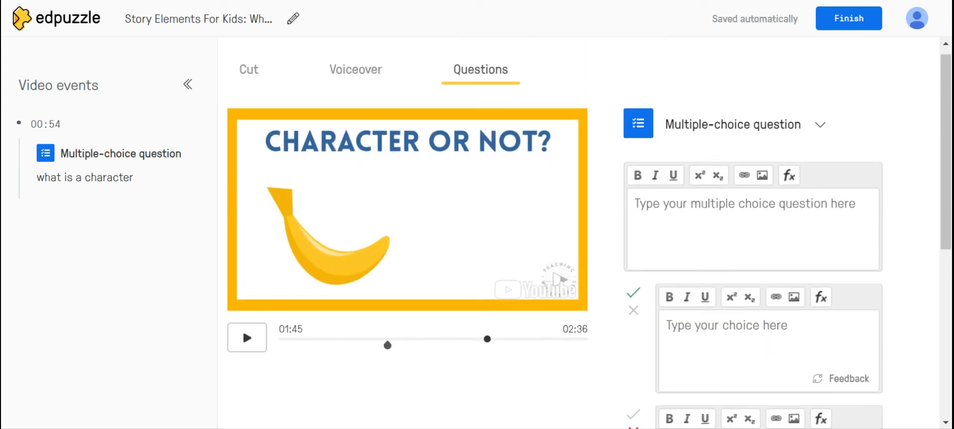
pyautogui.click(823, 131)
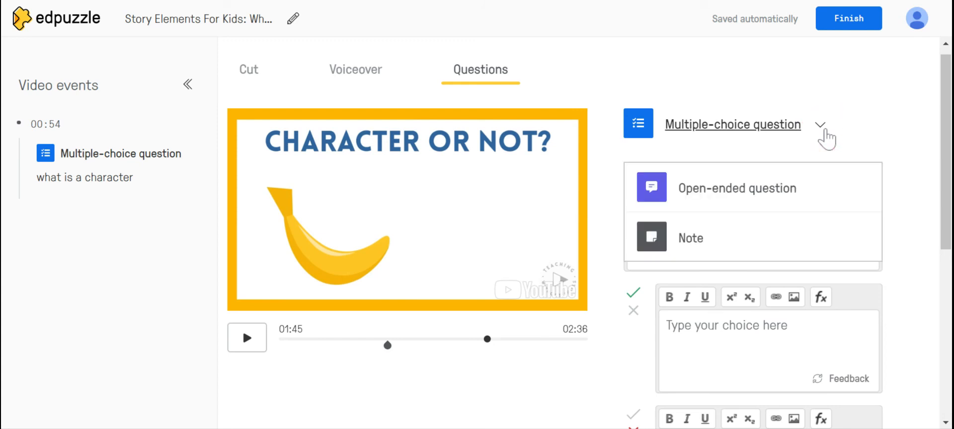
pyautogui.click(793, 198)
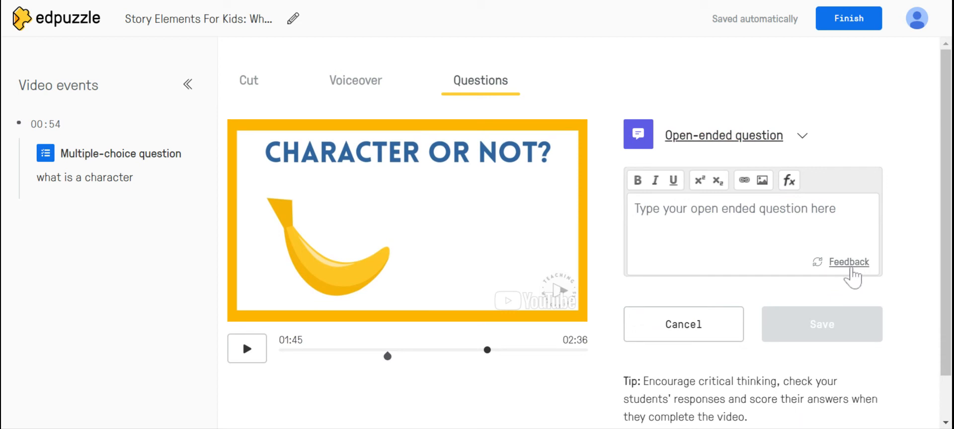
pyautogui.click(848, 264)
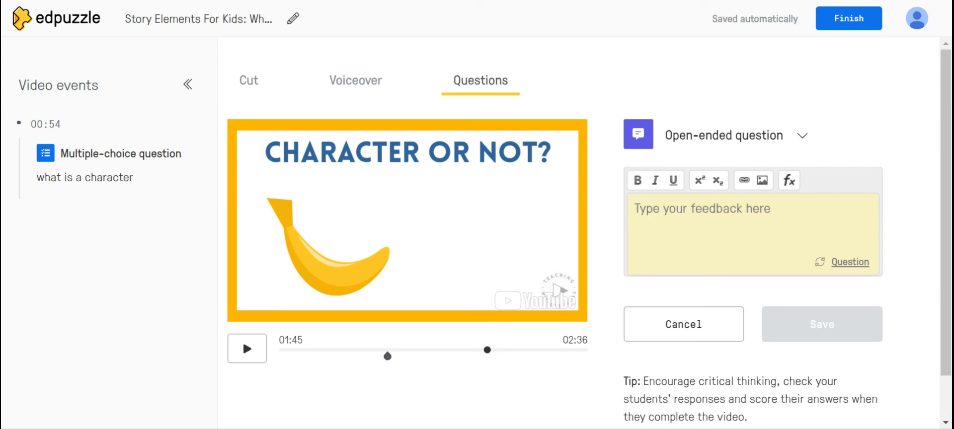
# - Finish editing the video lesson and look over its page, including the other video versions
pyautogui.click(850, 21)
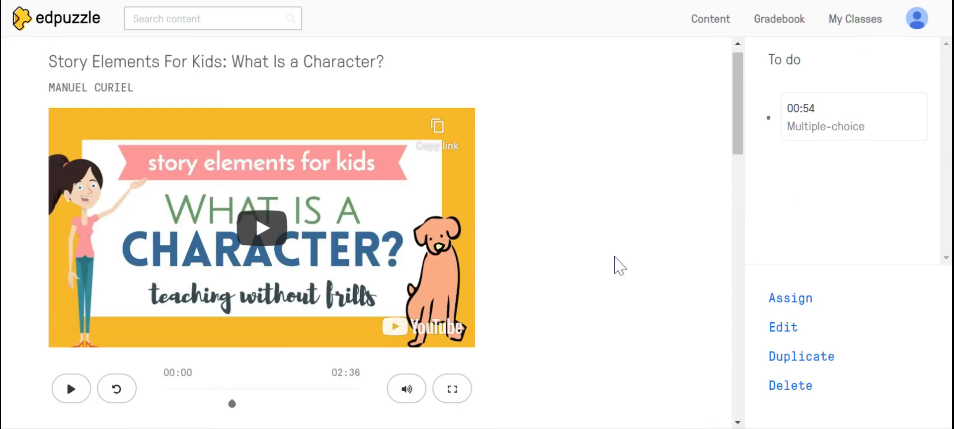
pyautogui.scroll(-2, 617, 263)
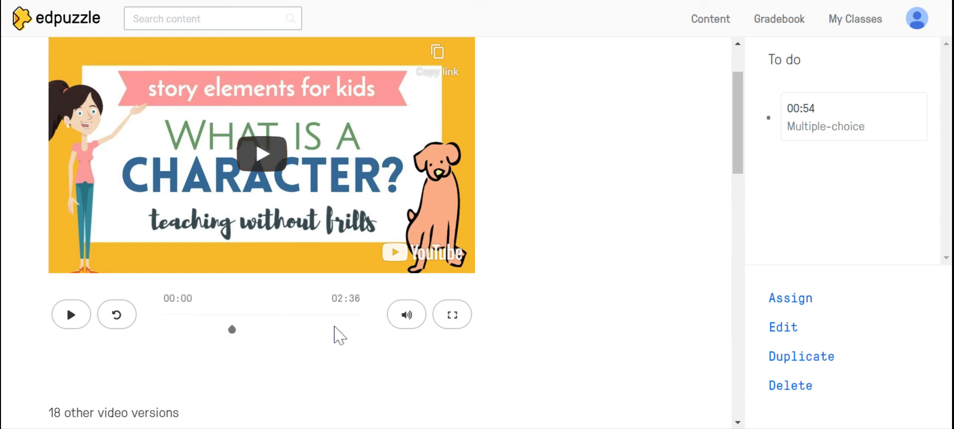
pyautogui.scroll(-3, 696, 336)
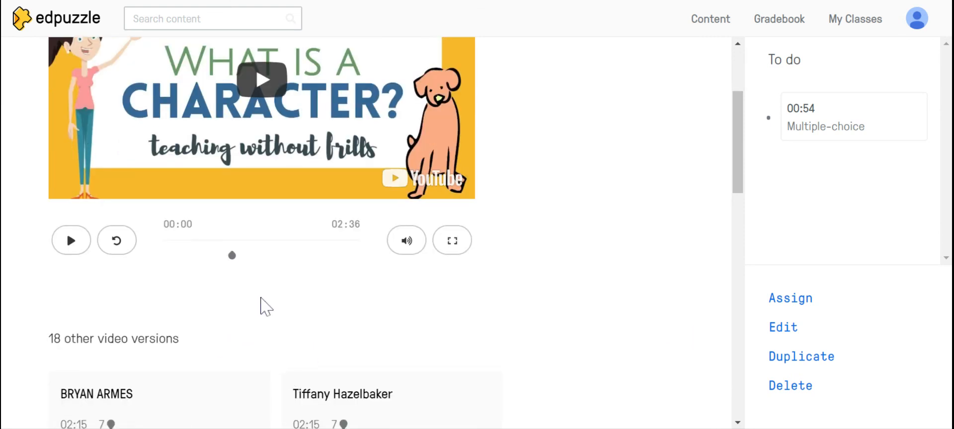
pyautogui.scroll(3, 653, 321)
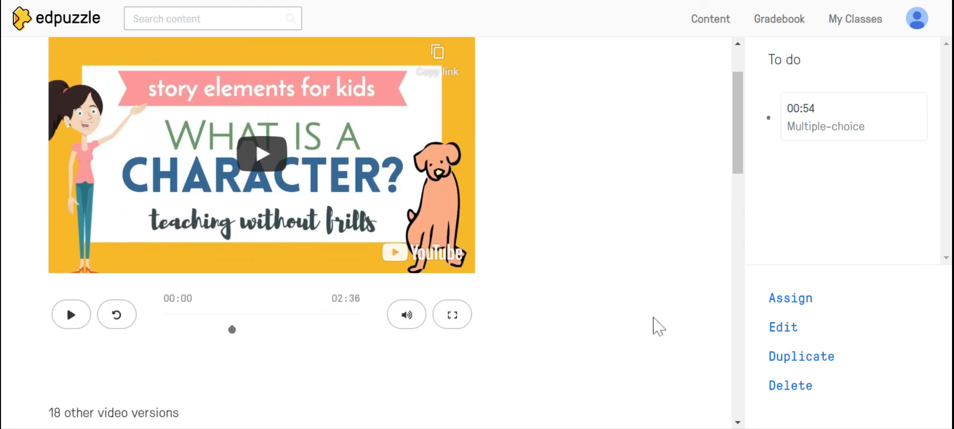
# - Open the lesson's class assignment options and select the first listed class, the one whose name ends in "new pd"
pyautogui.click(781, 304)
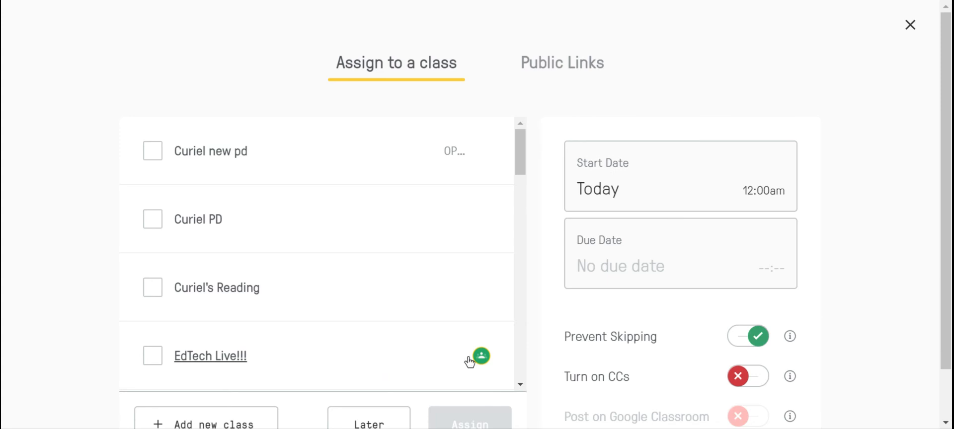
pyautogui.moveTo(523, 162)
pyautogui.mouseDown()
pyautogui.moveTo(523, 170)
pyautogui.moveTo(522, 150)
pyautogui.mouseUp()
pyautogui.click(153, 151)
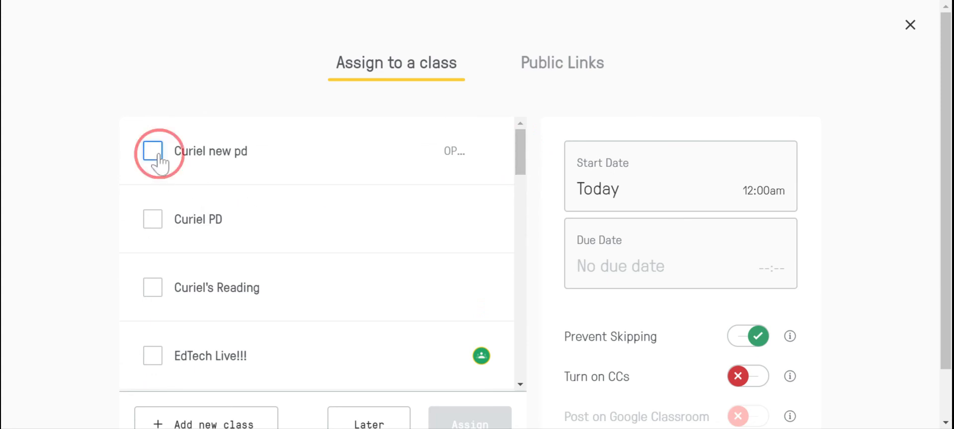
pyautogui.click(152, 219)
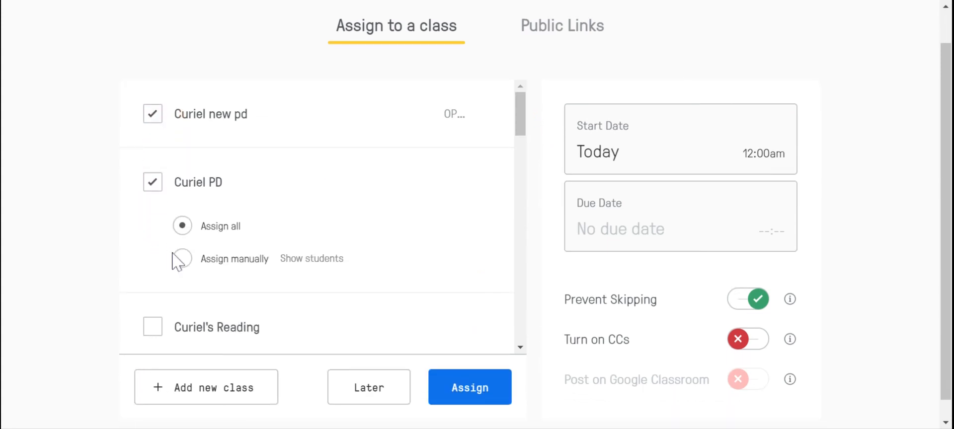
pyautogui.click(162, 327)
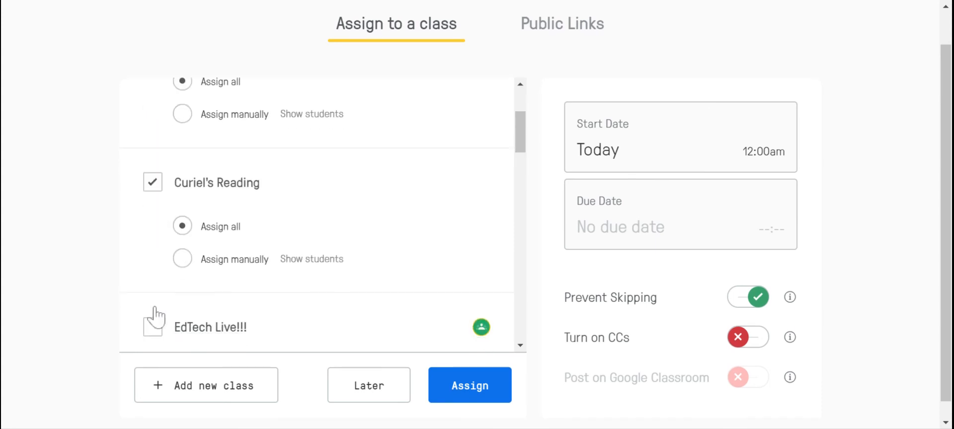
pyautogui.click(152, 183)
pyautogui.scroll(5, 159, 219)
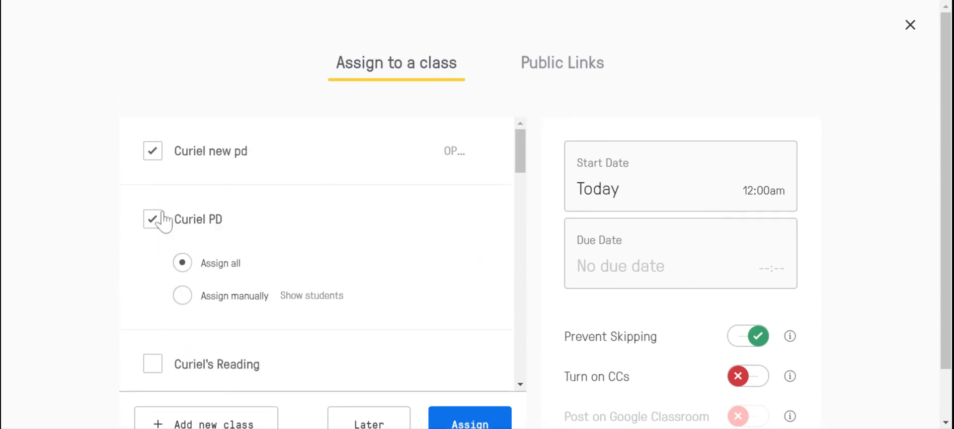
pyautogui.click(155, 217)
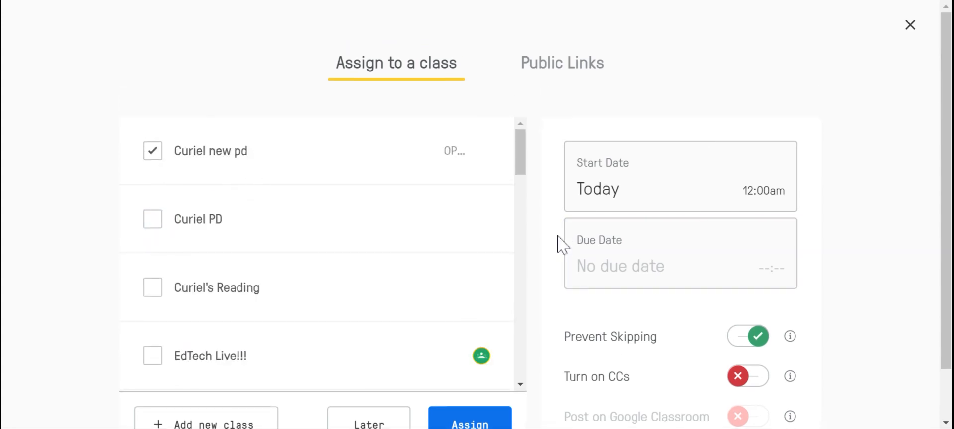
# - Turn on closed captions for the assignment and assign the lesson to the selected class
pyautogui.scroll(-1, 559, 243)
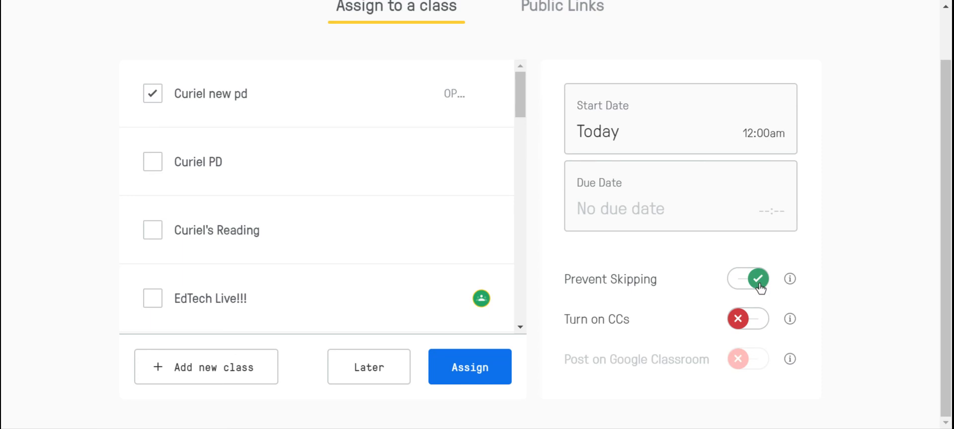
pyautogui.click(741, 327)
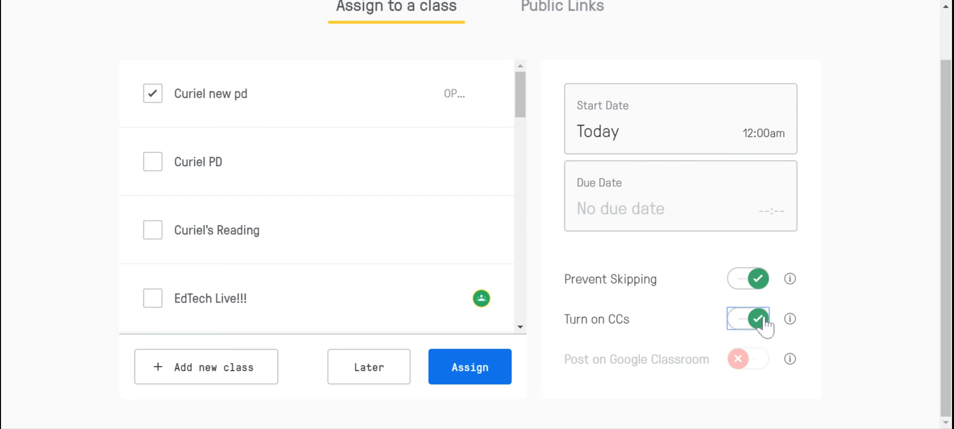
pyautogui.click(472, 377)
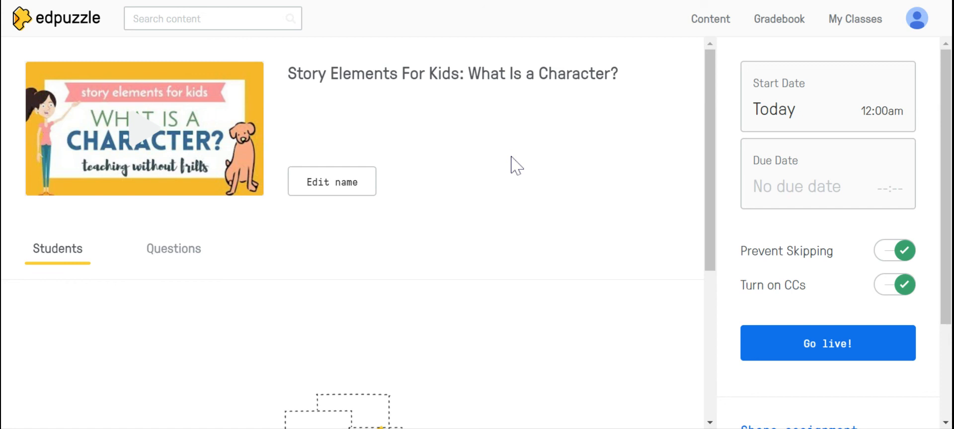
pyautogui.scroll(-3, 645, 214)
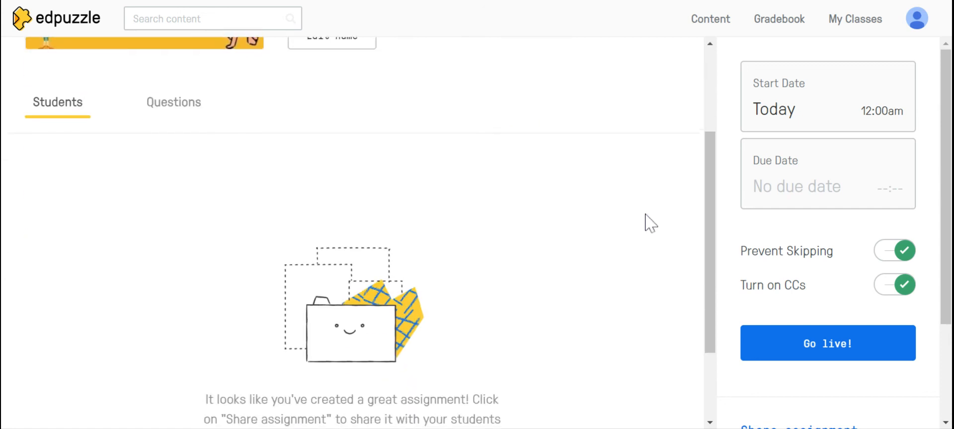
pyautogui.scroll(3, 645, 214)
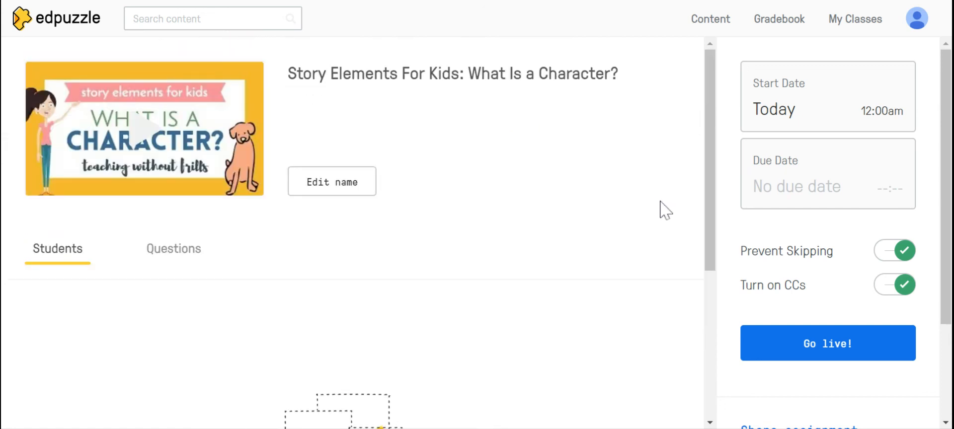